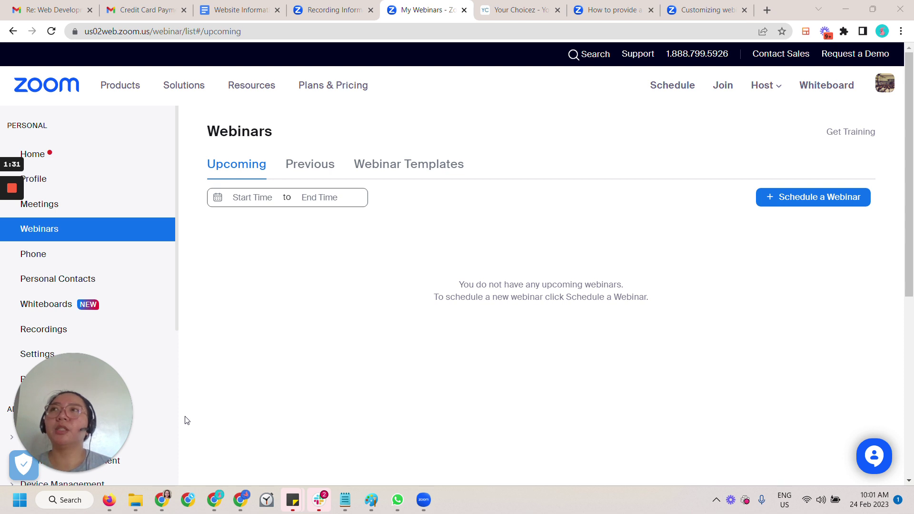
Open the Plans & Pricing page in a new tab, then return to the My Webinars tab
{"action": "right_click", "coordinate": [344, 89]}
{"action": "left_click", "coordinate": [397, 99]}
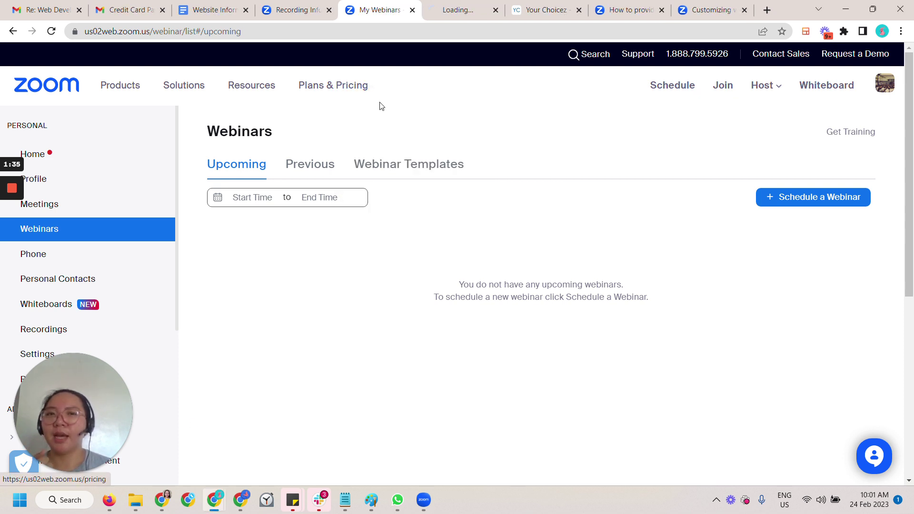
{"action": "left_click", "coordinate": [452, 11]}
{"action": "left_click", "coordinate": [394, 14]}
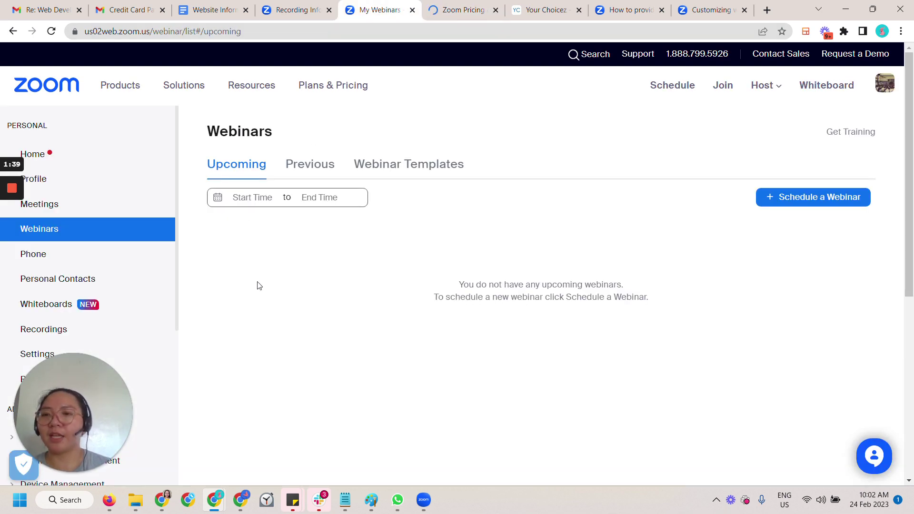
From past webinars, open Shore Brave Parenting Conversations' Email Settings and edit the follow-up attendees email
{"action": "left_click", "coordinate": [298, 175]}
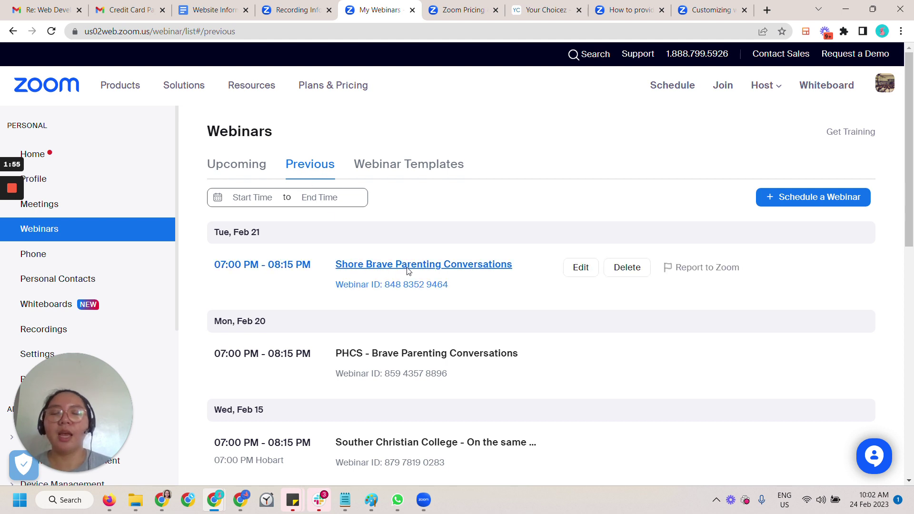
{"action": "left_click", "coordinate": [479, 267]}
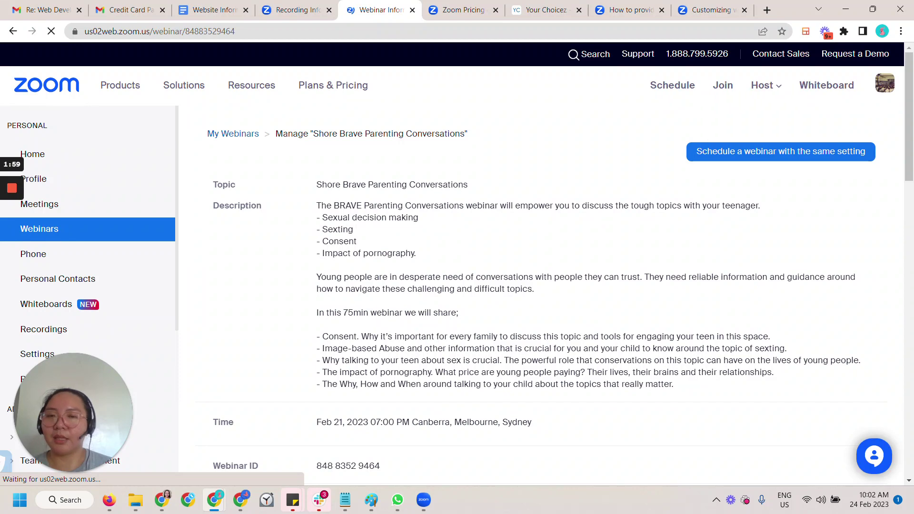
{"action": "scroll", "coordinate": [277, 249], "scroll_direction": "down", "scroll_amount": 12}
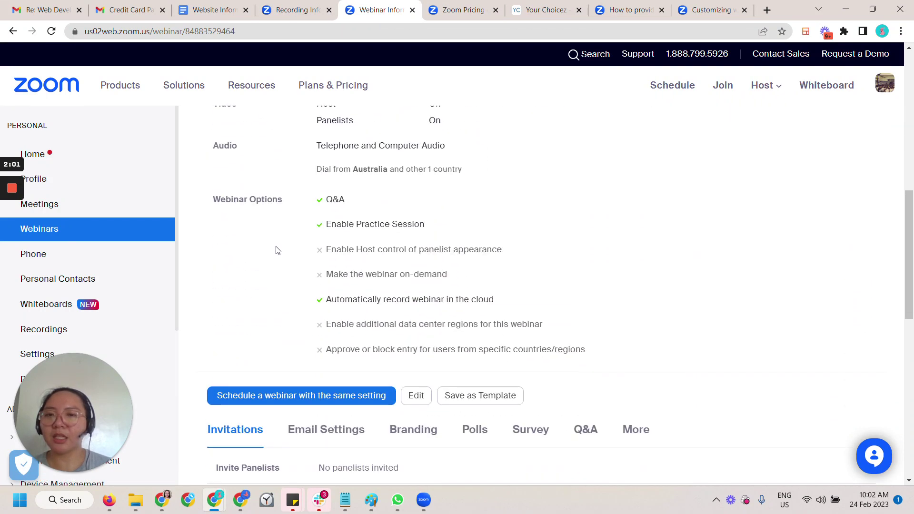
{"action": "left_click", "coordinate": [307, 311]}
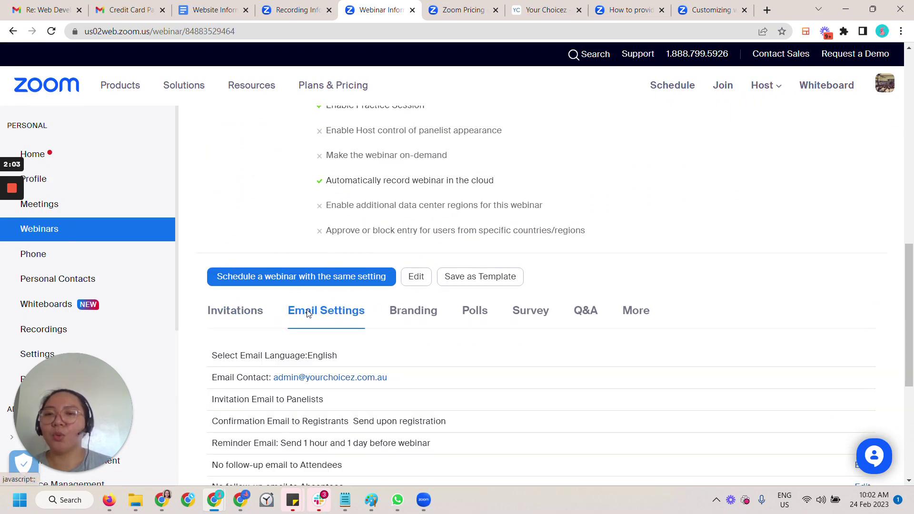
{"action": "scroll", "coordinate": [307, 313], "scroll_direction": "down", "scroll_amount": 1}
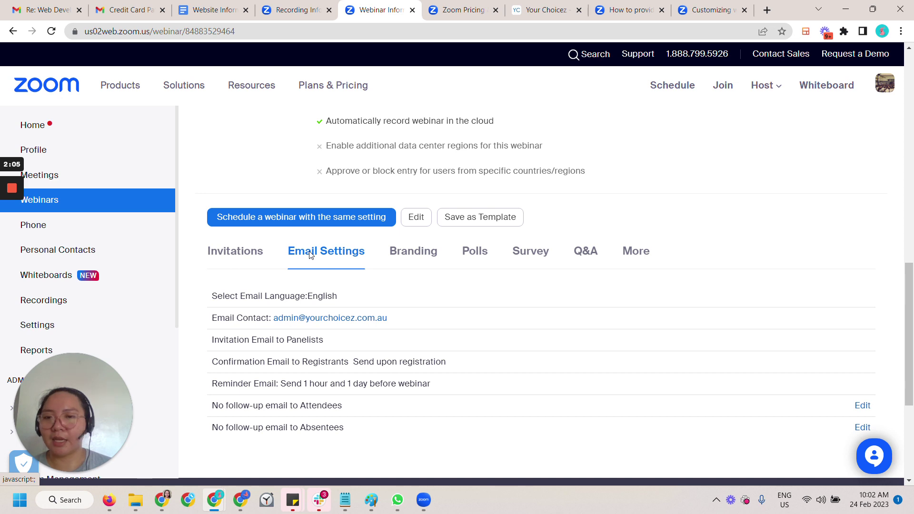
{"action": "scroll", "coordinate": [469, 404], "scroll_direction": "down", "scroll_amount": 2}
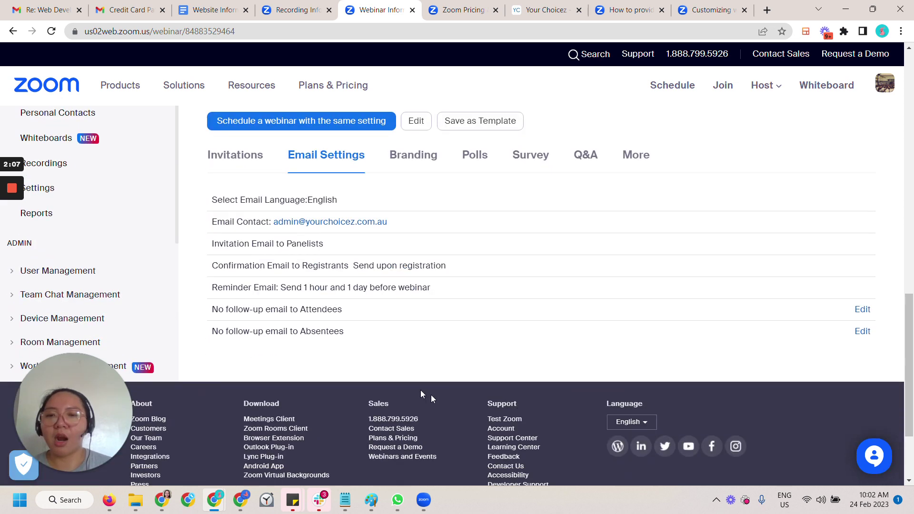
{"action": "scroll", "coordinate": [421, 390], "scroll_direction": "down", "scroll_amount": 1}
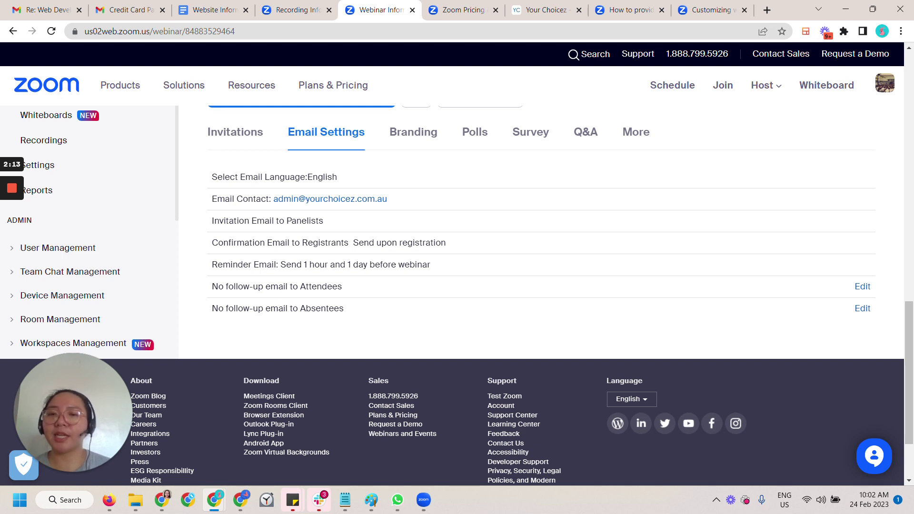
{"action": "left_click", "coordinate": [863, 286]}
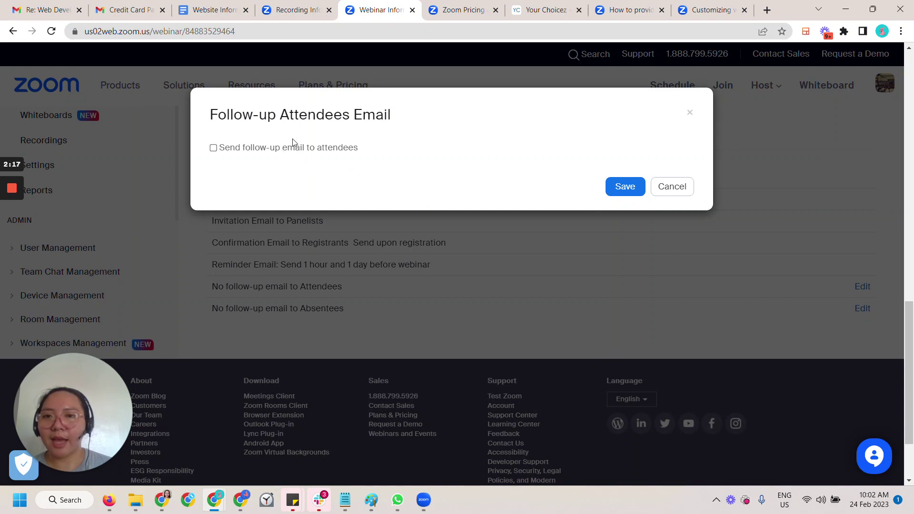
{"action": "left_click", "coordinate": [271, 149]}
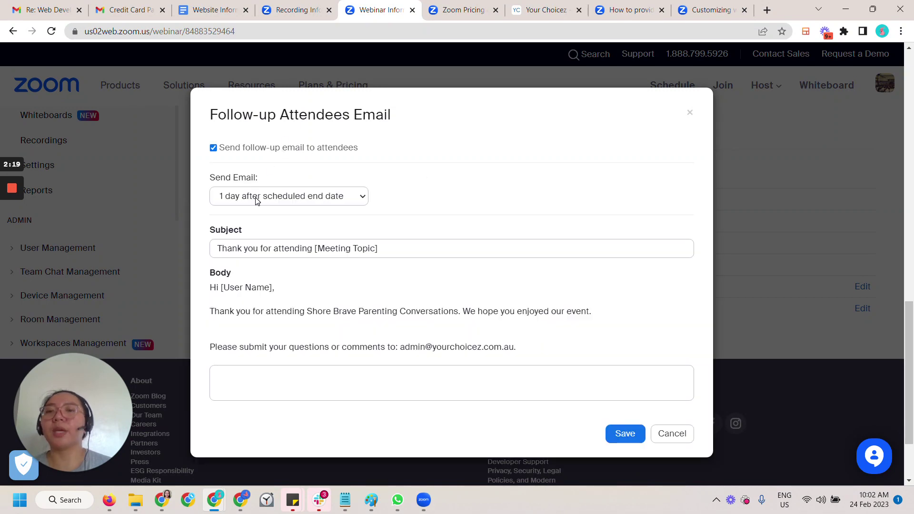
{"action": "left_click", "coordinate": [255, 199]}
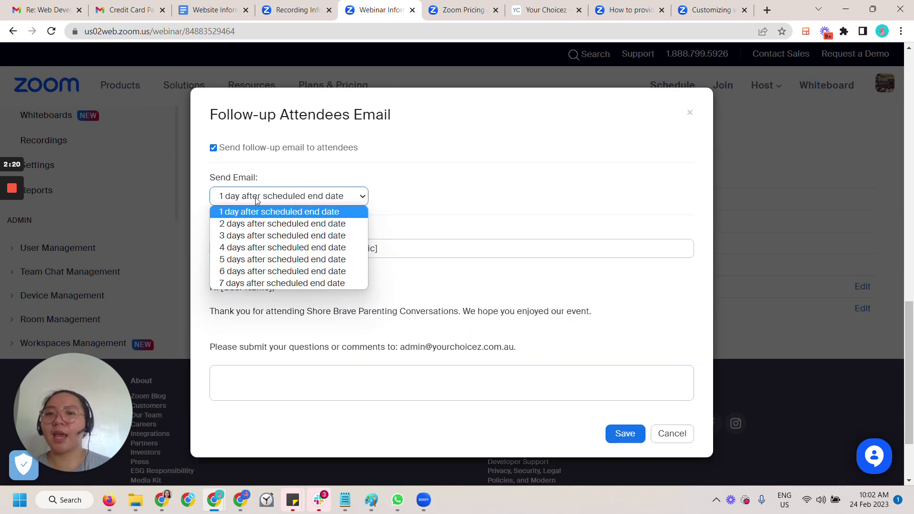
{"action": "left_click", "coordinate": [253, 224]}
{"action": "left_click", "coordinate": [248, 248]}
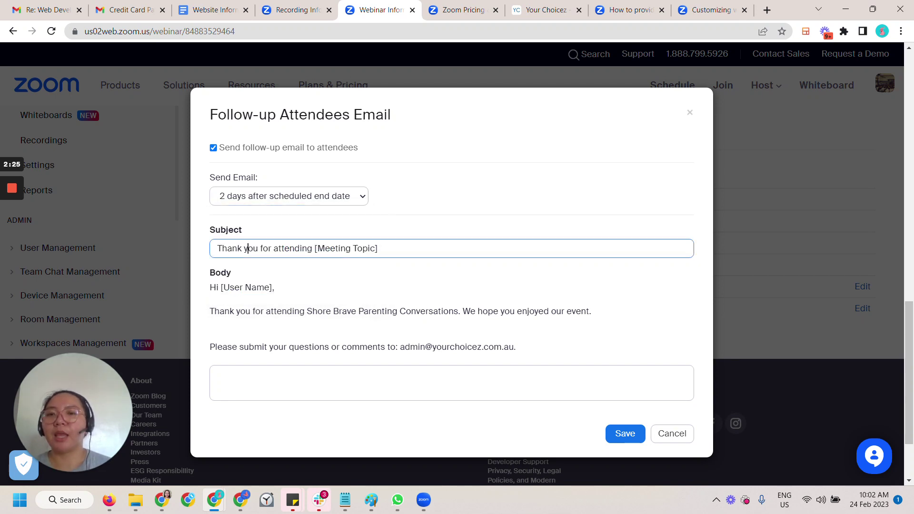
{"action": "left_click_drag", "start_coordinate": [254, 248], "coordinate": [362, 248]}
{"action": "left_click", "coordinate": [379, 248]}
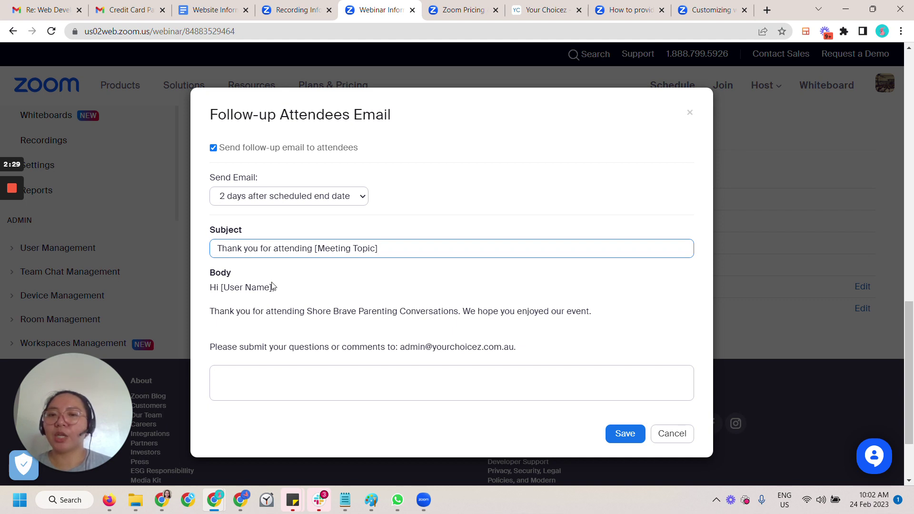
{"action": "left_click", "coordinate": [664, 433]}
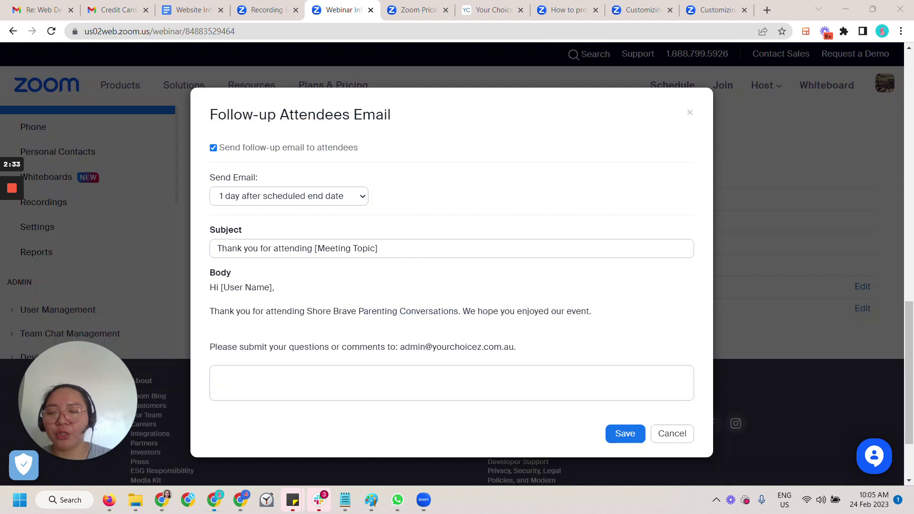
{"action": "left_click_drag", "start_coordinate": [236, 311], "coordinate": [313, 325]}
{"action": "left_click", "coordinate": [332, 325]}
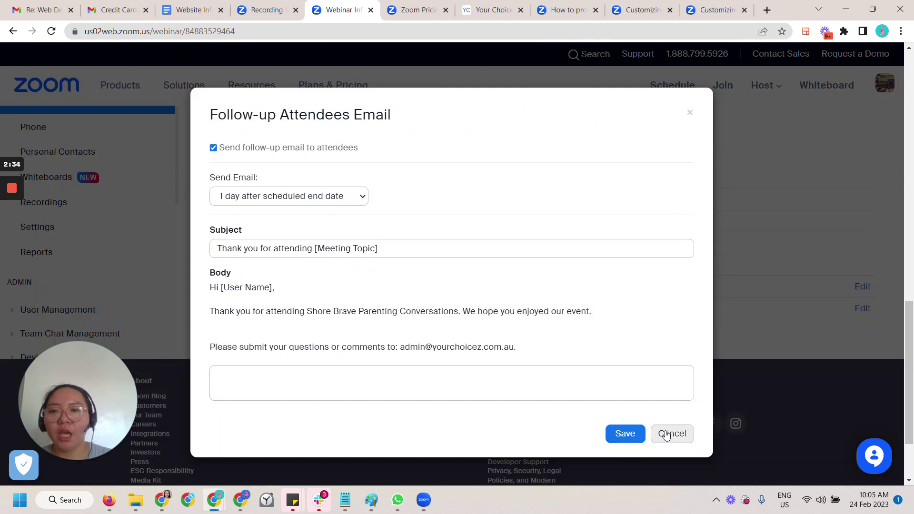
{"action": "left_click", "coordinate": [667, 434]}
{"action": "scroll", "coordinate": [40, 286], "scroll_direction": "down", "scroll_amount": 4}
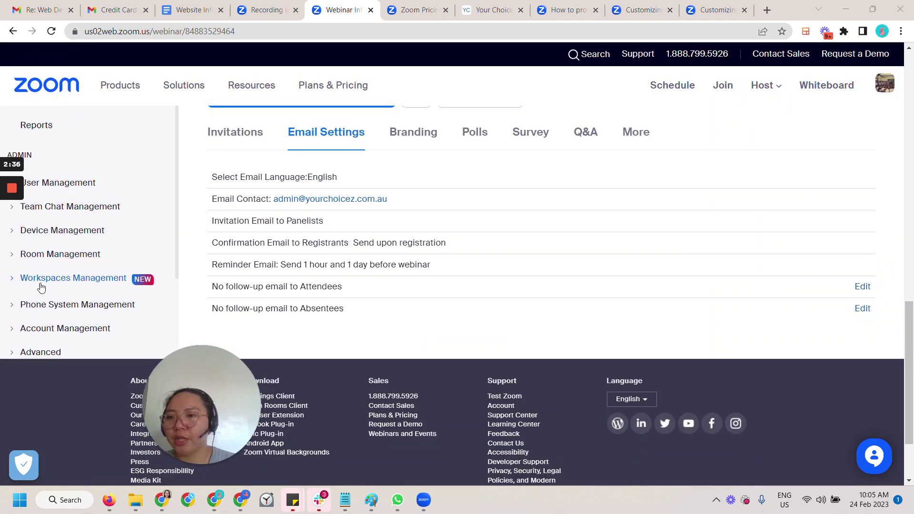
{"action": "left_click", "coordinate": [42, 282]}
{"action": "scroll", "coordinate": [43, 290], "scroll_direction": "down", "scroll_amount": 3}
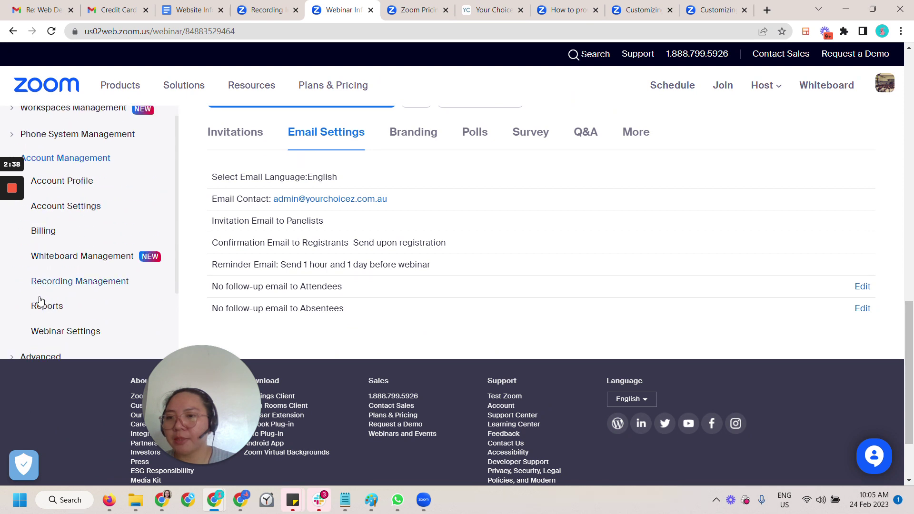
{"action": "left_click", "coordinate": [47, 334]}
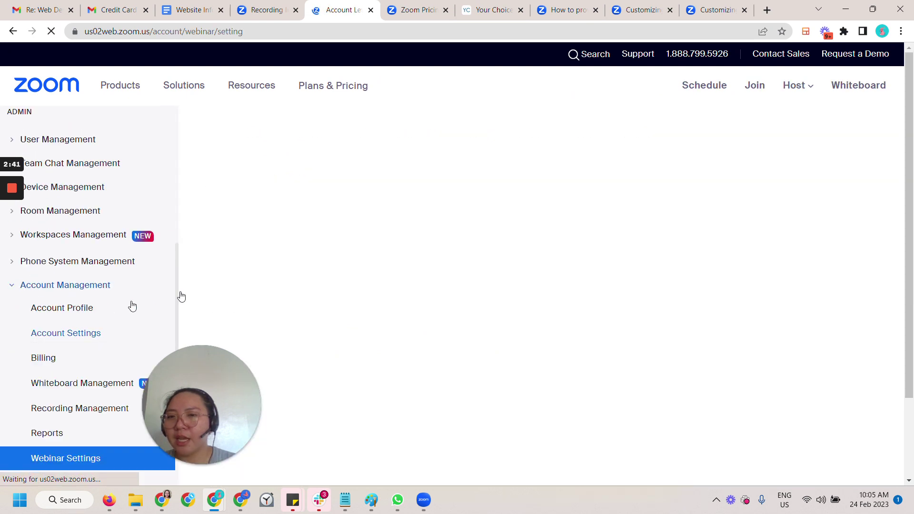
{"action": "scroll", "coordinate": [332, 306], "scroll_direction": "down", "scroll_amount": 9}
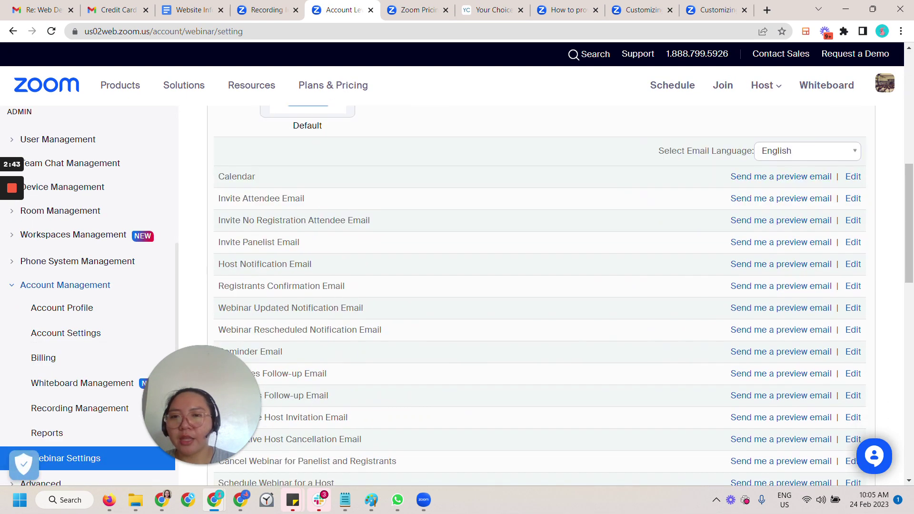
{"action": "left_click_drag", "start_coordinate": [193, 371], "coordinate": [95, 395]}
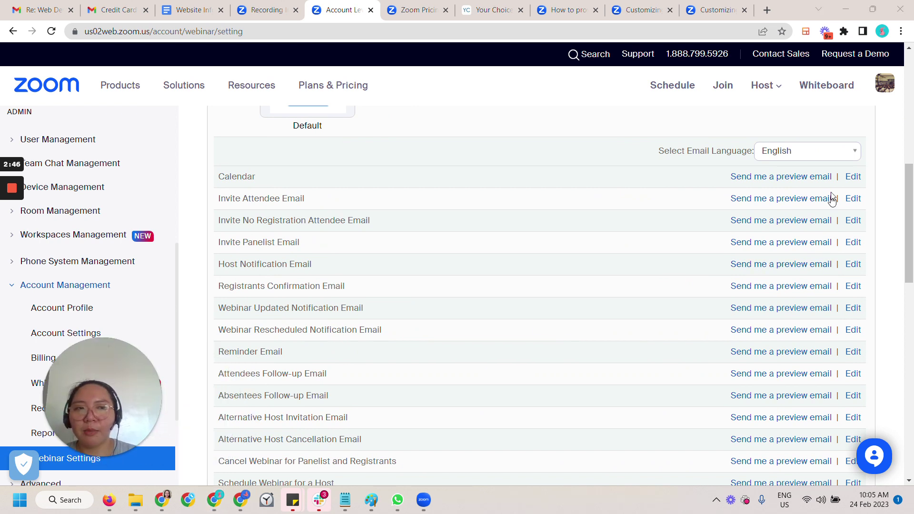
{"action": "scroll", "coordinate": [419, 314], "scroll_direction": "down", "scroll_amount": 3}
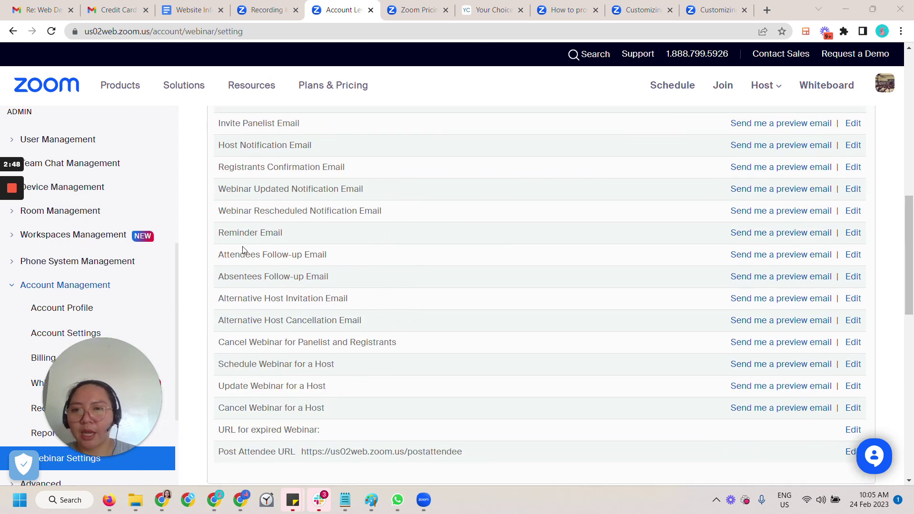
{"action": "left_click_drag", "start_coordinate": [251, 255], "coordinate": [301, 255]}
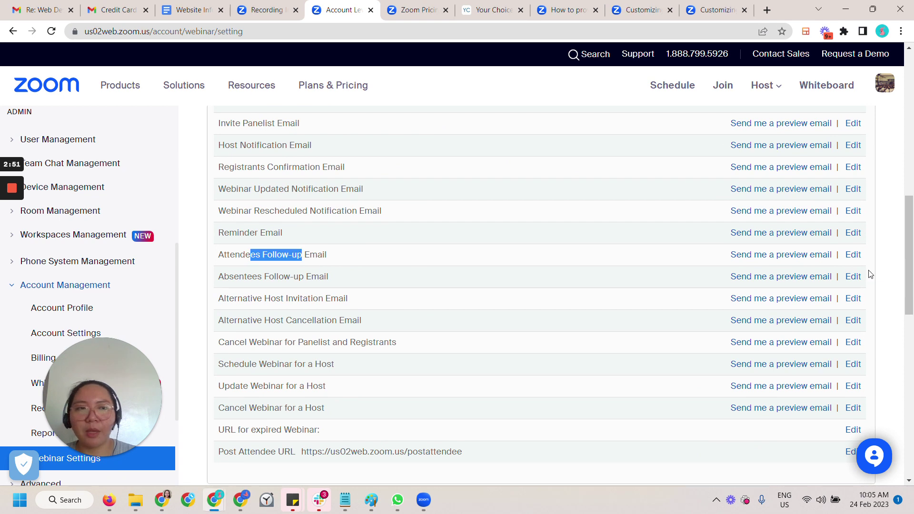
{"action": "left_click", "coordinate": [852, 256]}
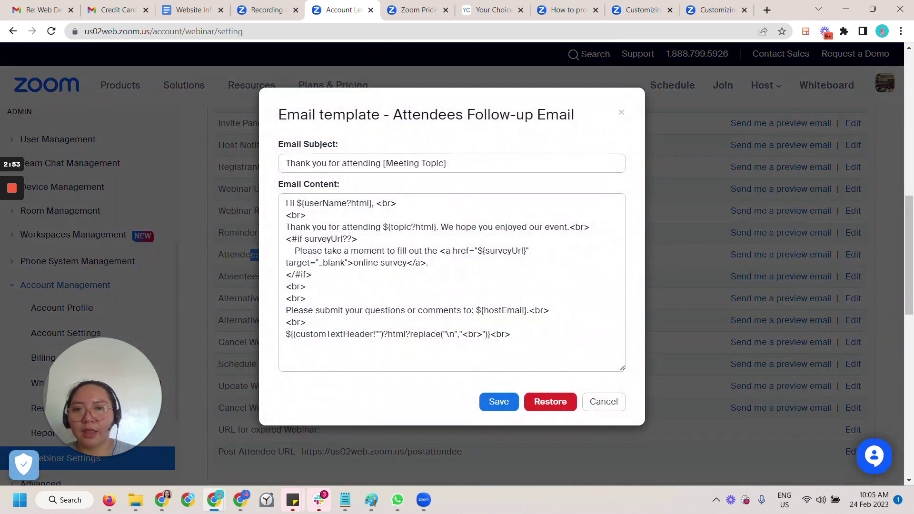
{"action": "left_click", "coordinate": [357, 238]}
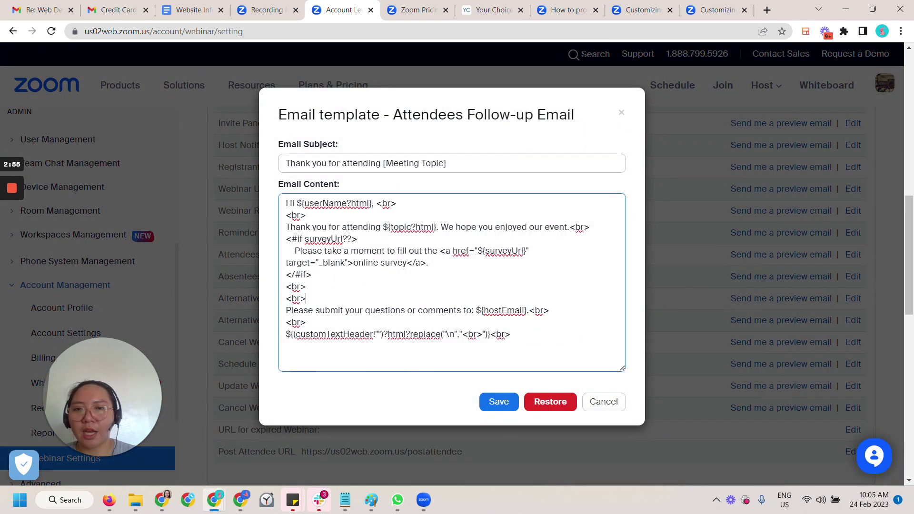
{"action": "left_click", "coordinate": [395, 310]}
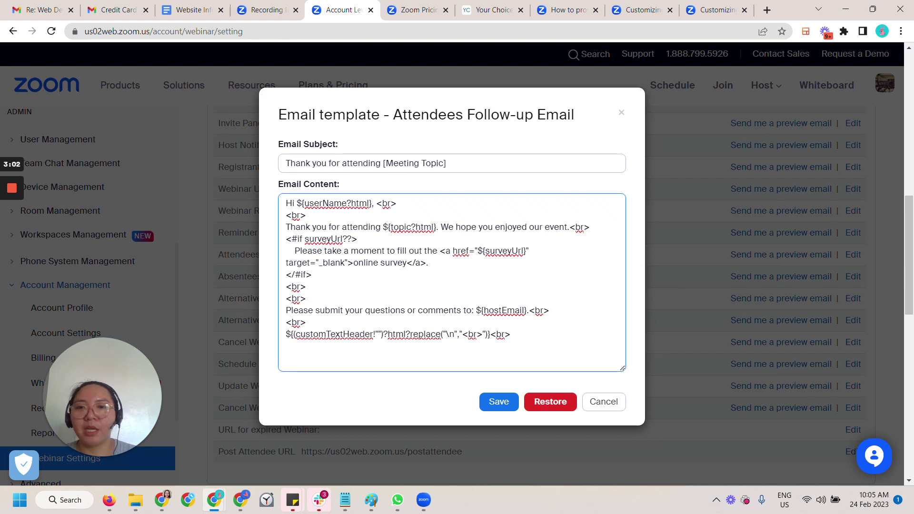
{"action": "left_click", "coordinate": [587, 402]}
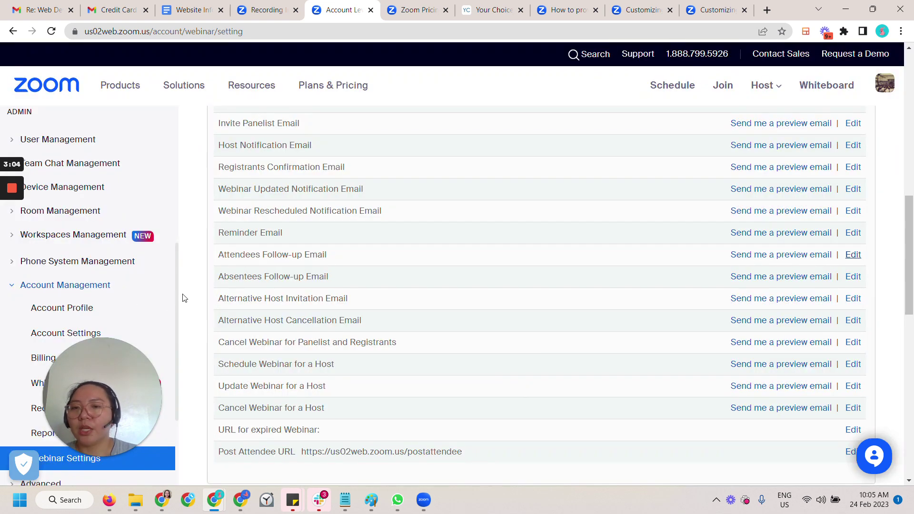
Go back to Webinars, open past webinar Shore Brave Parenting Conversations, and view its Email Settings
{"action": "scroll", "coordinate": [65, 292], "scroll_direction": "up", "scroll_amount": 4}
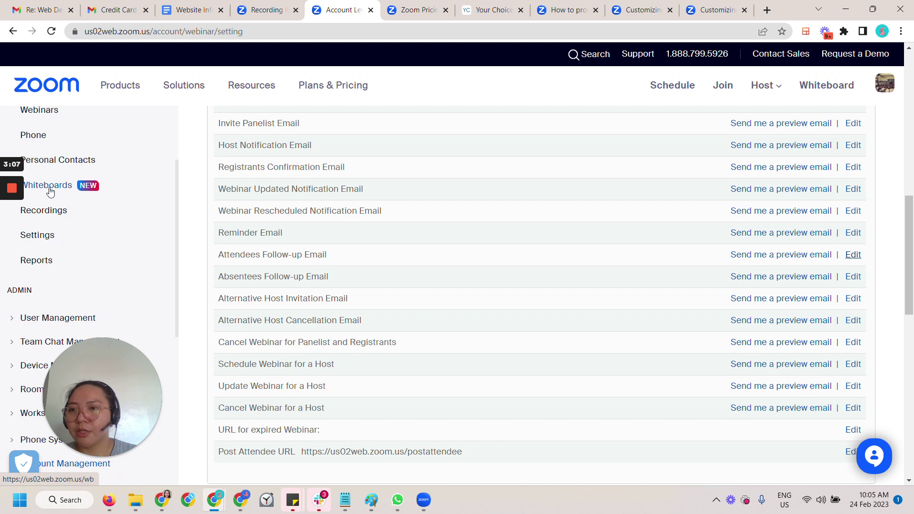
{"action": "left_click", "coordinate": [40, 112]}
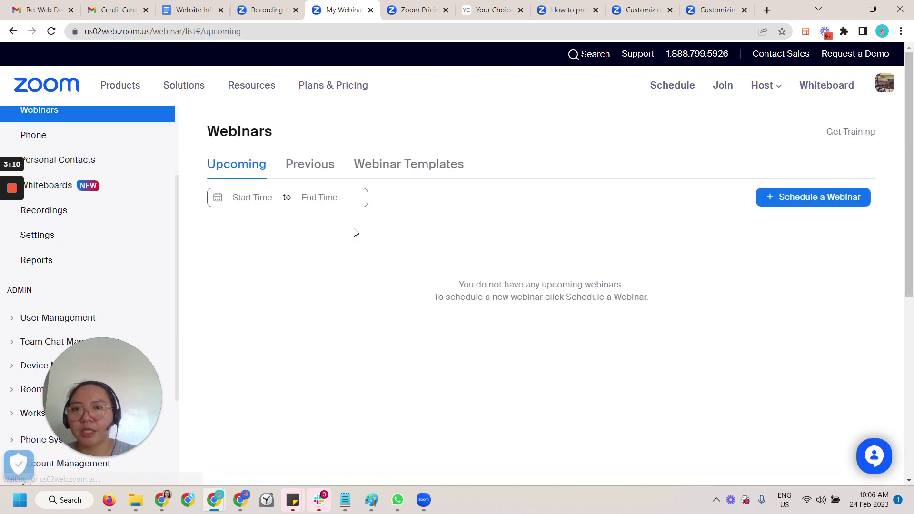
{"action": "left_click", "coordinate": [318, 176]}
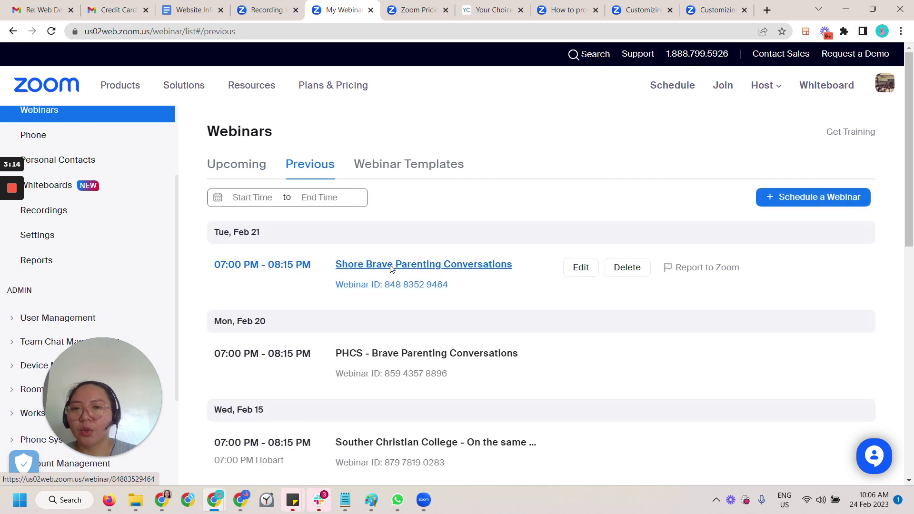
{"action": "left_click", "coordinate": [390, 268]}
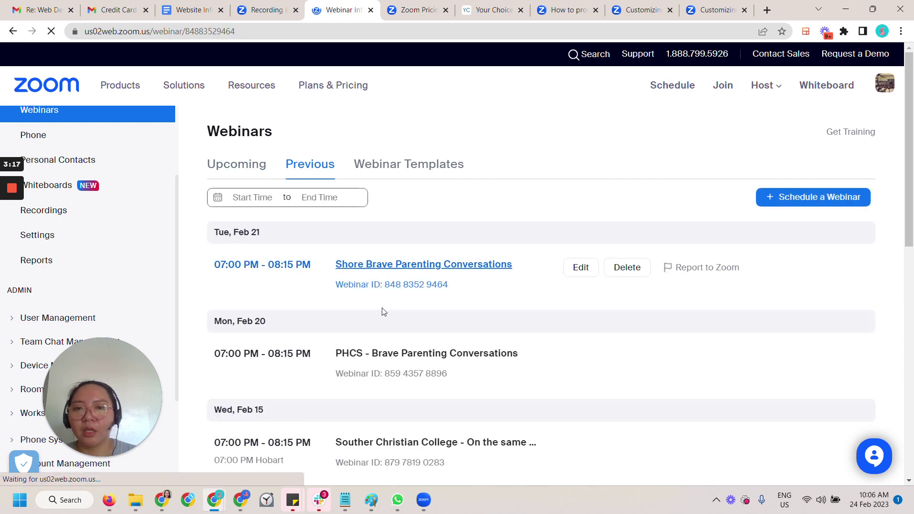
{"action": "scroll", "coordinate": [383, 312], "scroll_direction": "down", "scroll_amount": 6}
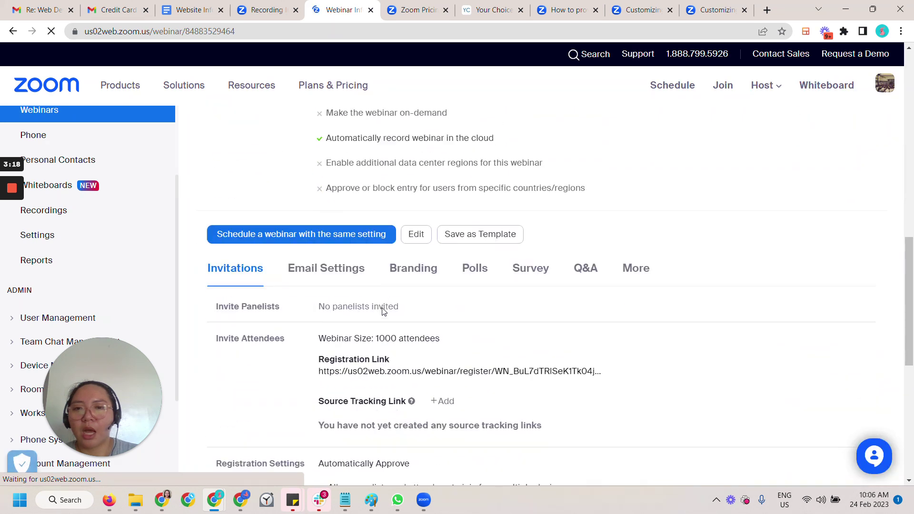
{"action": "scroll", "coordinate": [383, 310], "scroll_direction": "down", "scroll_amount": 3}
{"action": "left_click", "coordinate": [323, 136]}
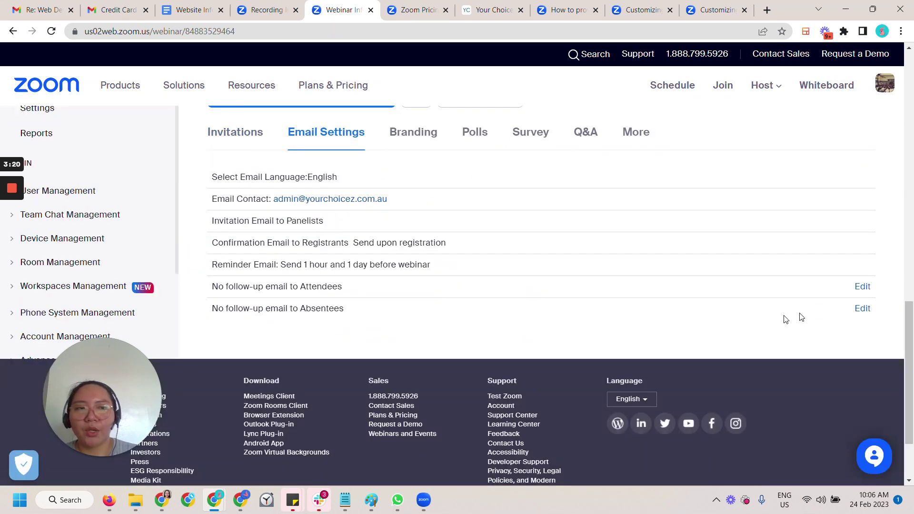
{"action": "left_click", "coordinate": [862, 287]}
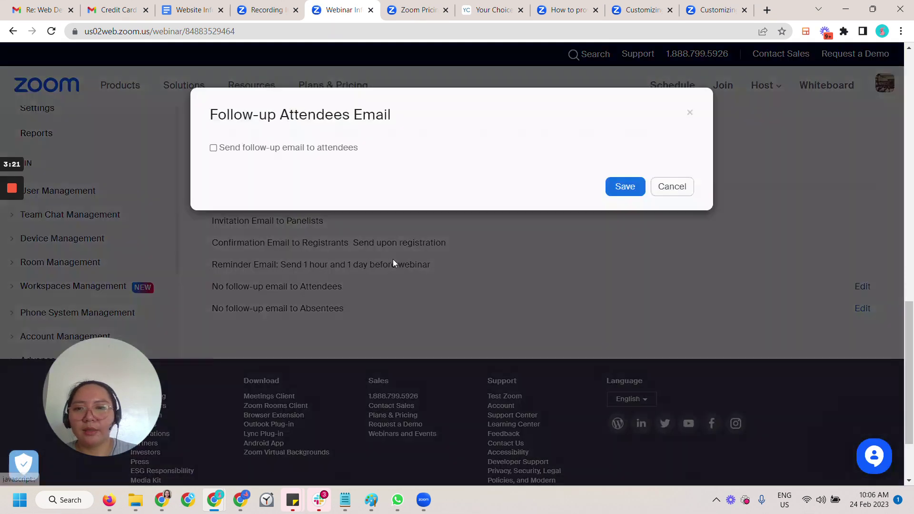
{"action": "left_click", "coordinate": [256, 148]}
{"action": "left_click", "coordinate": [218, 375]}
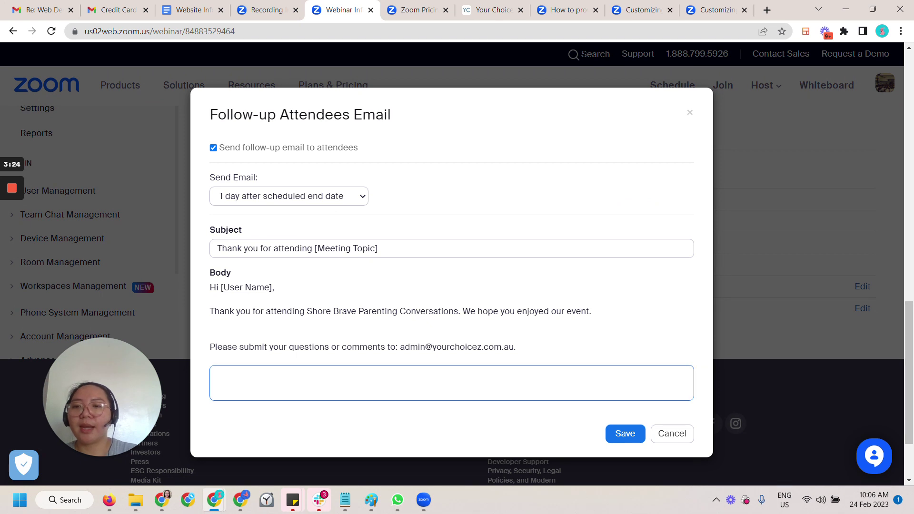
{"action": "type", "text": "Here's the "}
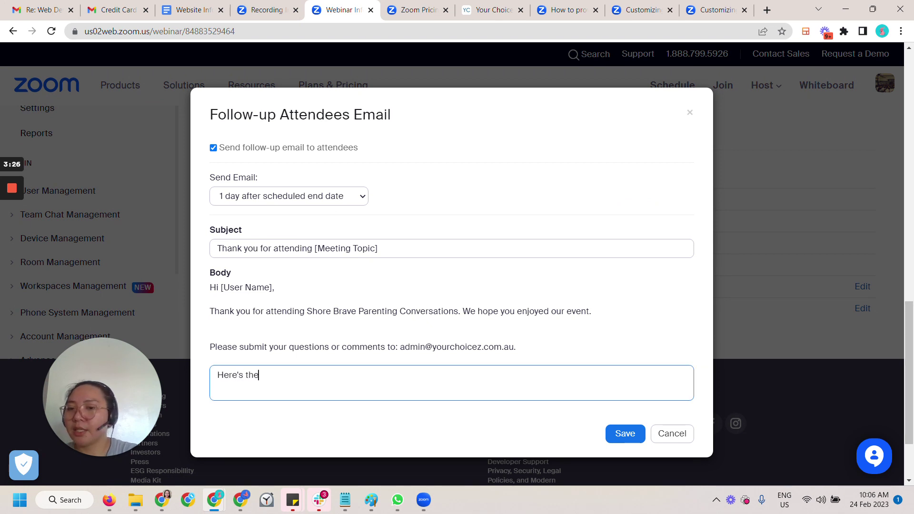
{"action": "type", "text": "recording "}
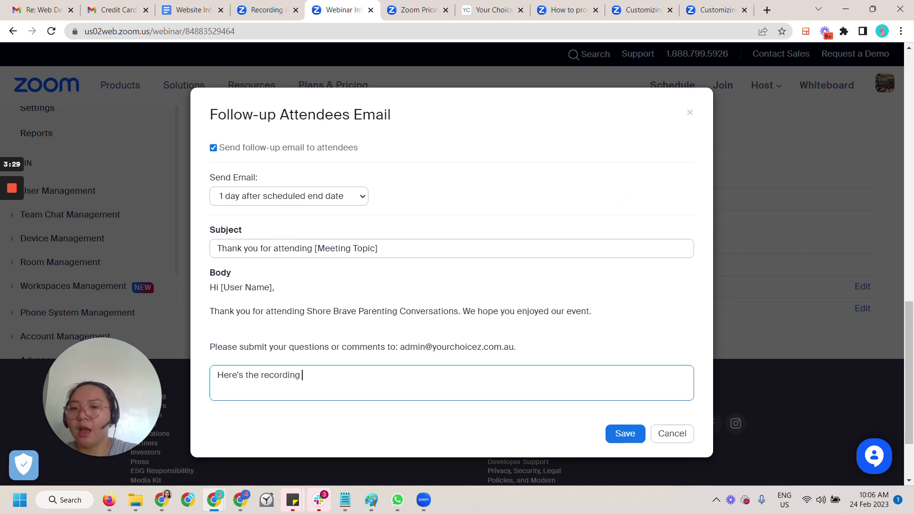
{"action": "type", "text": "of the webinar:"}
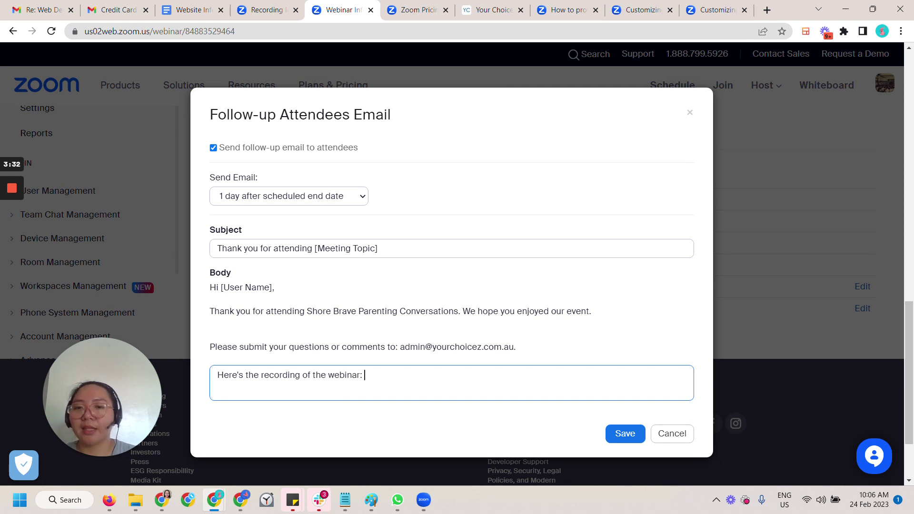
{"action": "left_click", "coordinate": [671, 440]}
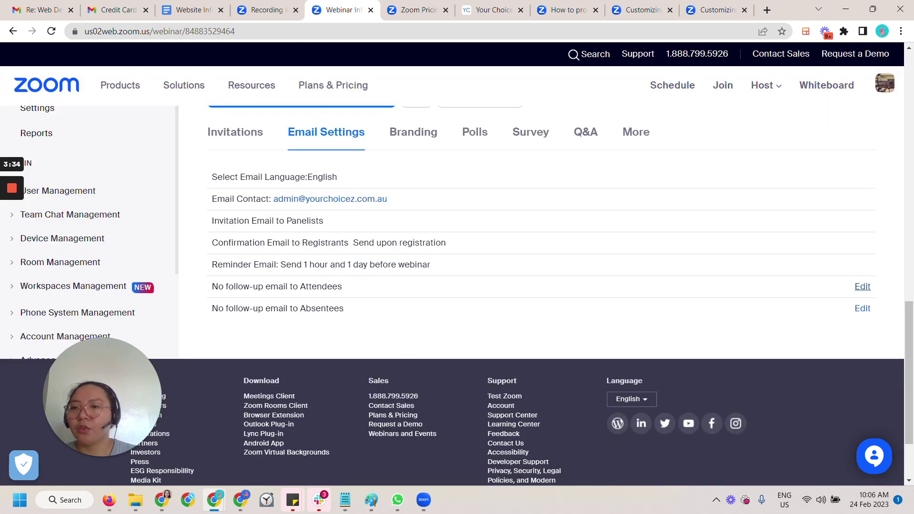
Open Recordings, view the Souther Christian College webinar recording, then return to the Cloud Recordings list
{"action": "scroll", "coordinate": [48, 263], "scroll_direction": "up", "scroll_amount": 4}
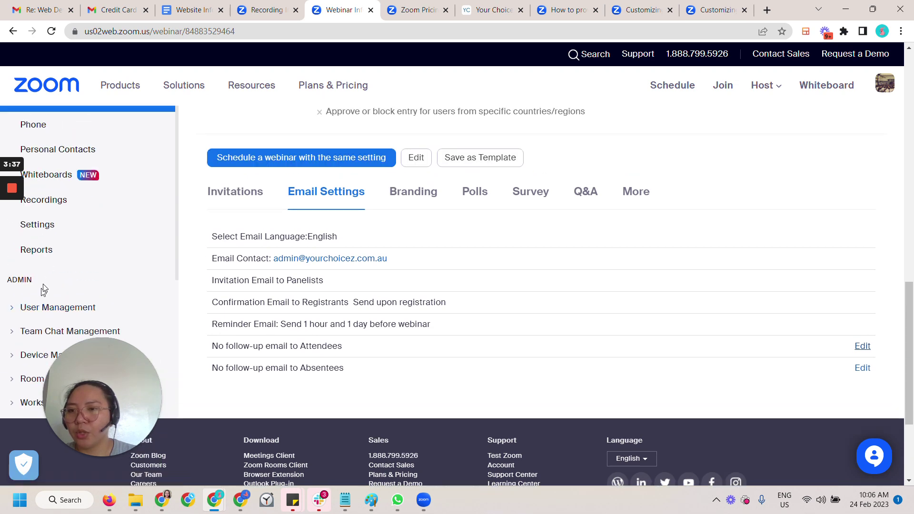
{"action": "left_click", "coordinate": [50, 208]}
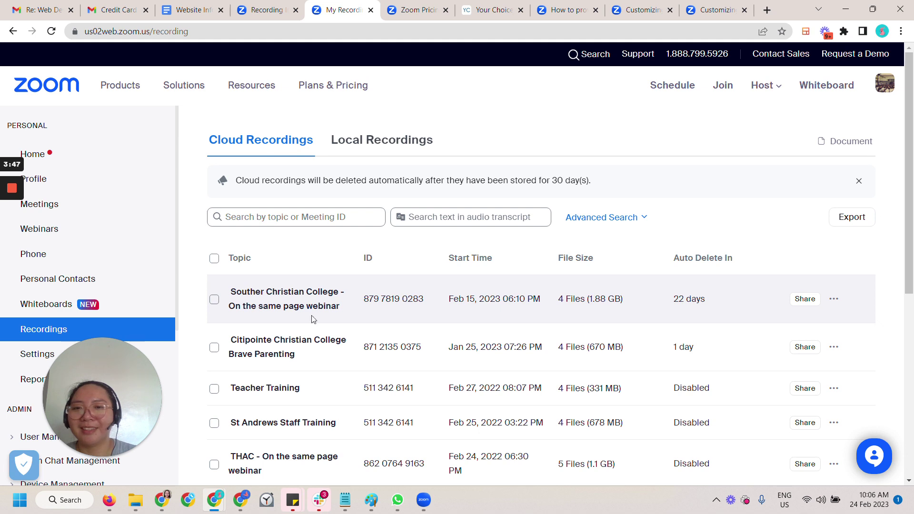
{"action": "left_click", "coordinate": [298, 310]}
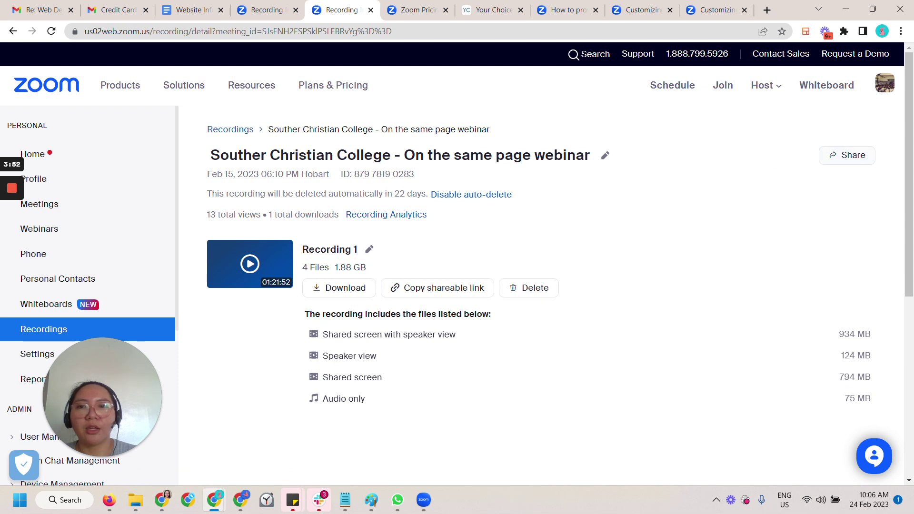
{"action": "left_click", "coordinate": [230, 129]}
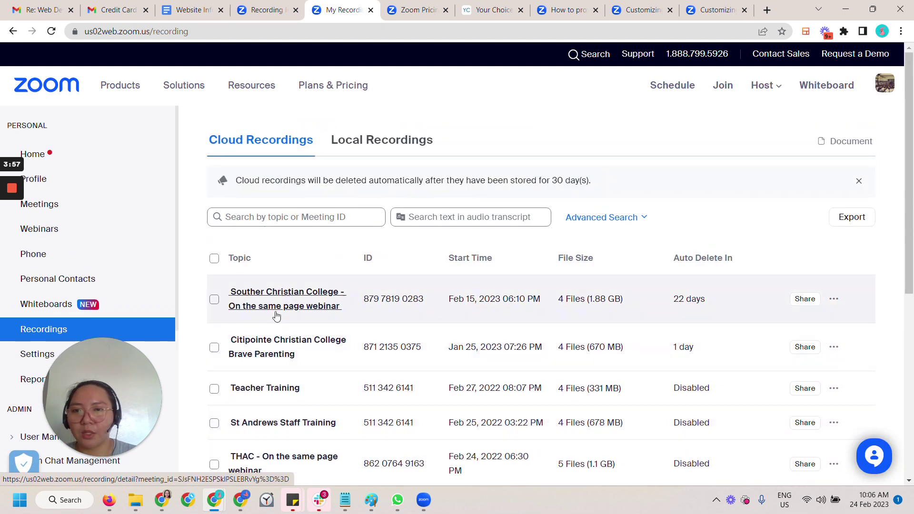
Open the share settings of the Citipointe Christian College Brave Parenting recording
{"action": "left_click", "coordinate": [287, 341]}
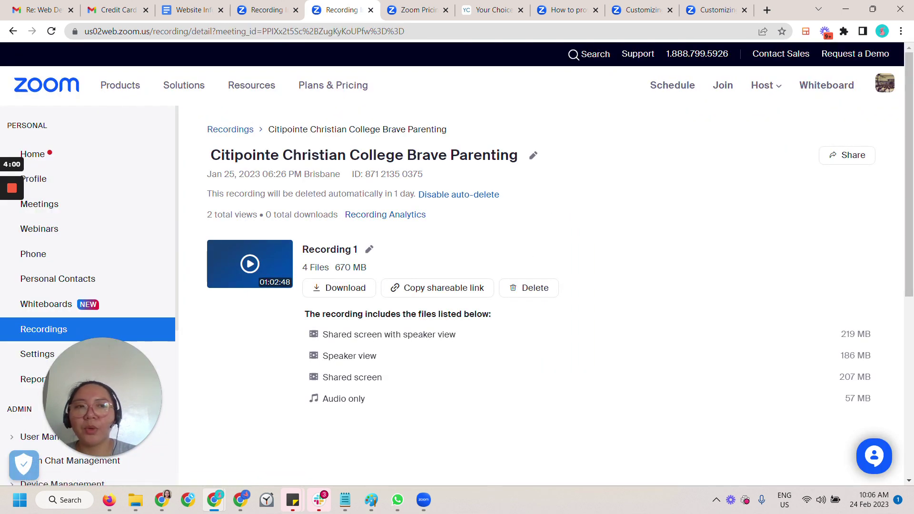
{"action": "left_click", "coordinate": [854, 160]}
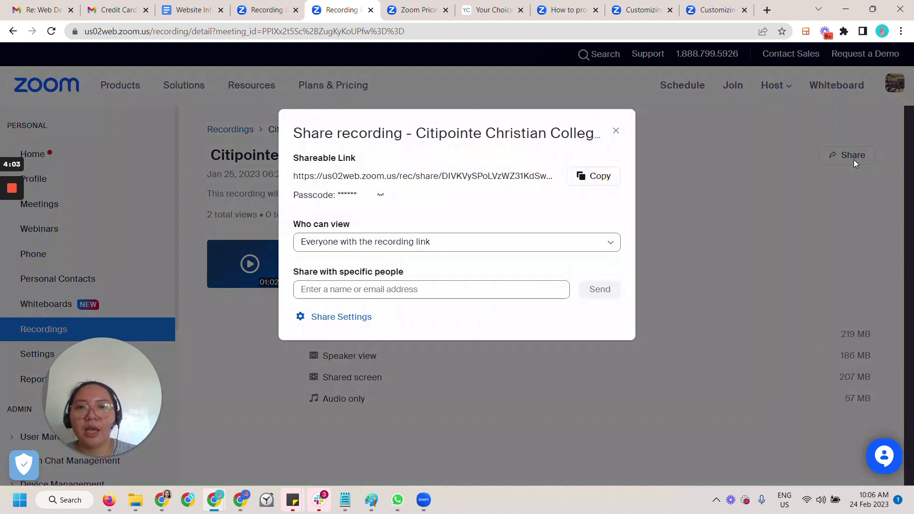
{"action": "left_click", "coordinate": [334, 317]}
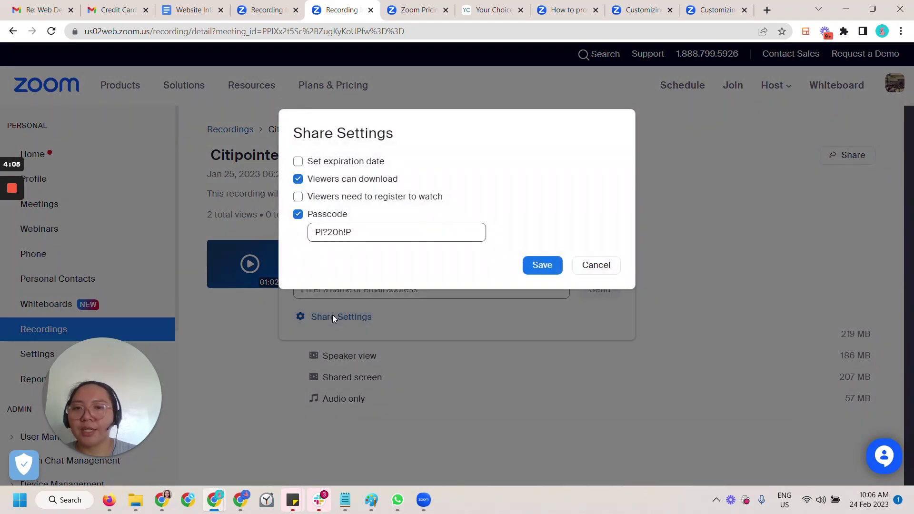
Remove the passcode, disable downloads, set a 7-day expiration, save, and copy the share link
{"action": "left_click", "coordinate": [298, 214]}
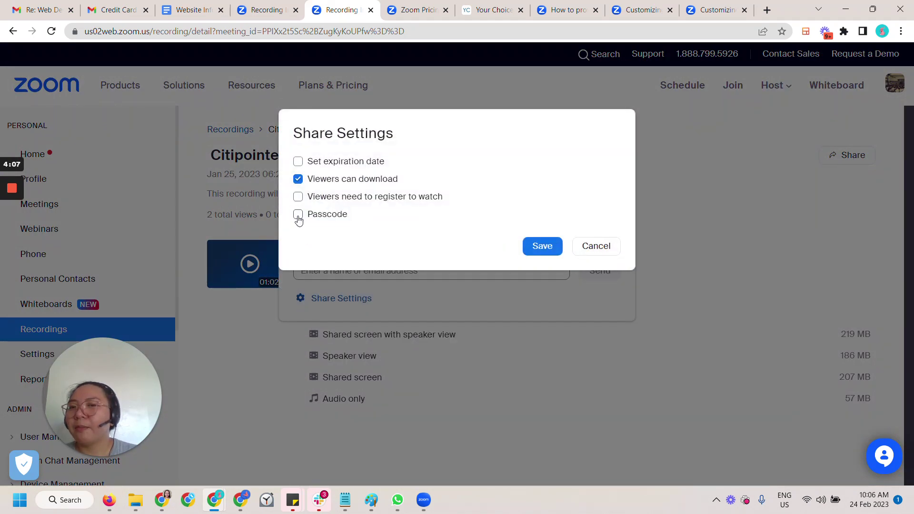
{"action": "left_click", "coordinate": [298, 181]}
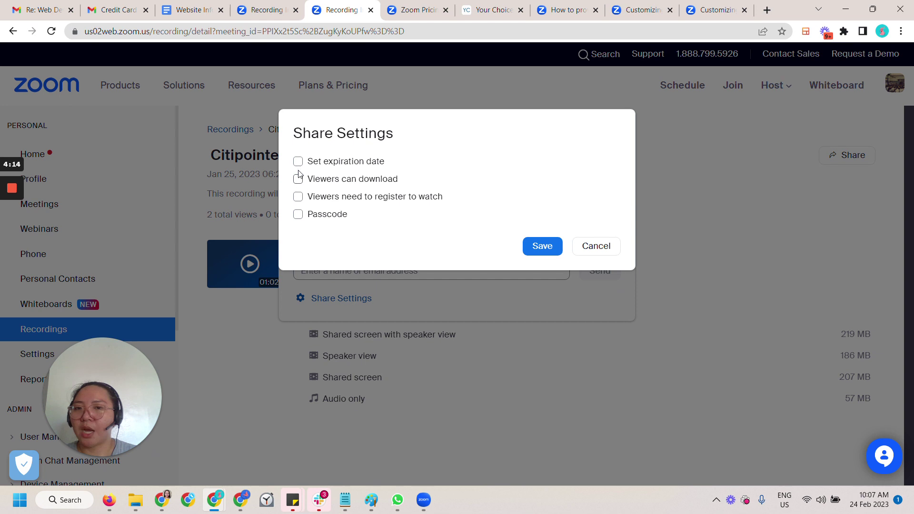
{"action": "left_click", "coordinate": [298, 162]}
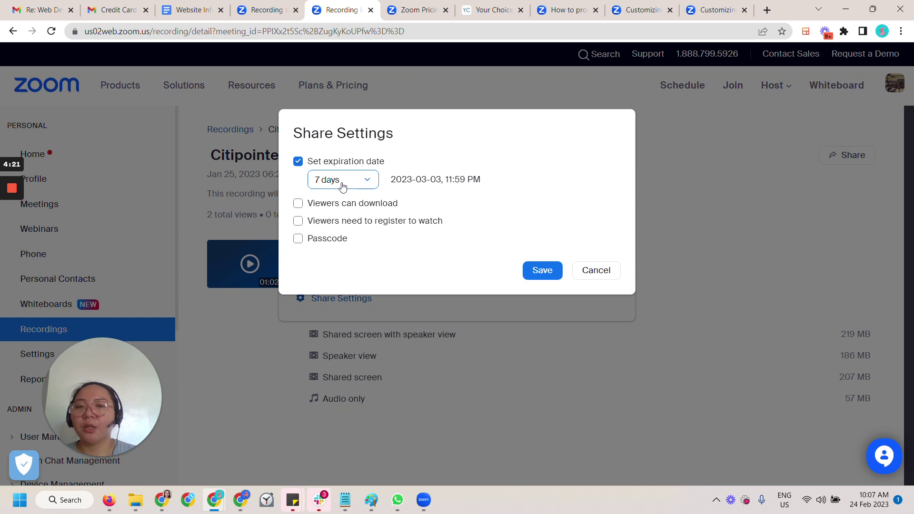
{"action": "left_click", "coordinate": [533, 271]}
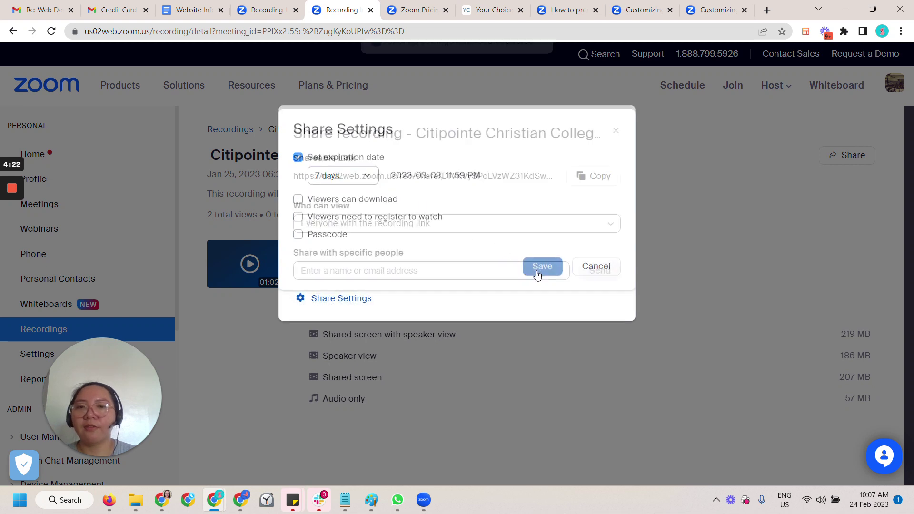
{"action": "left_click", "coordinate": [596, 177]}
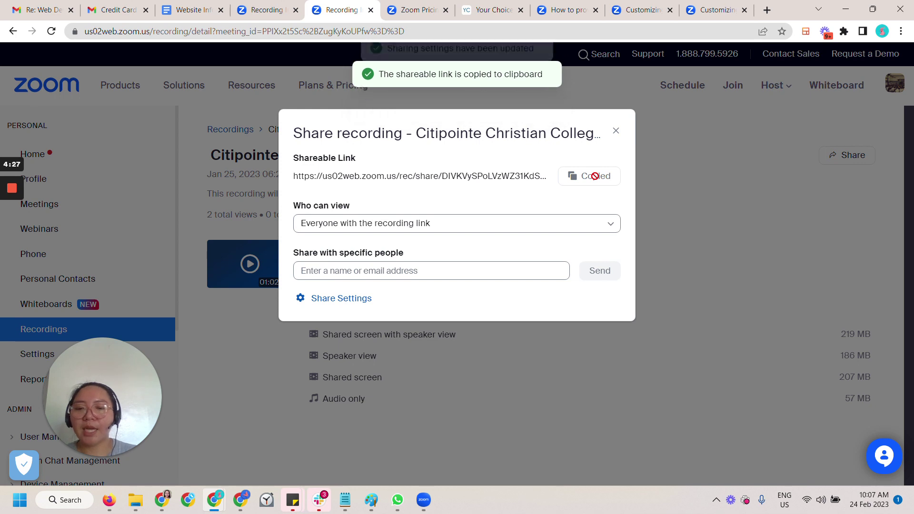
Test the copied share link in a Chrome Incognito window, then close the Share recording dialog
{"action": "key", "text": "ctrl+shift+n"}
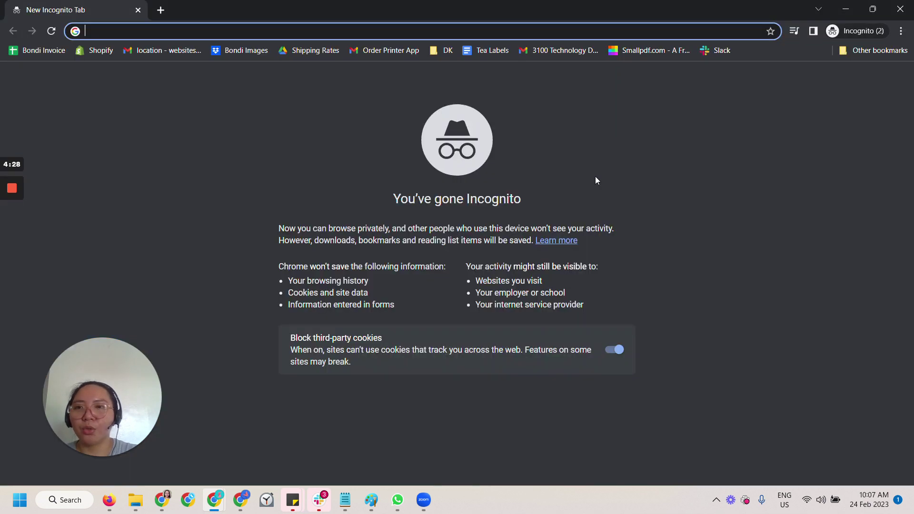
{"action": "key", "text": "ctrl+v"}
{"action": "key", "text": "Return"}
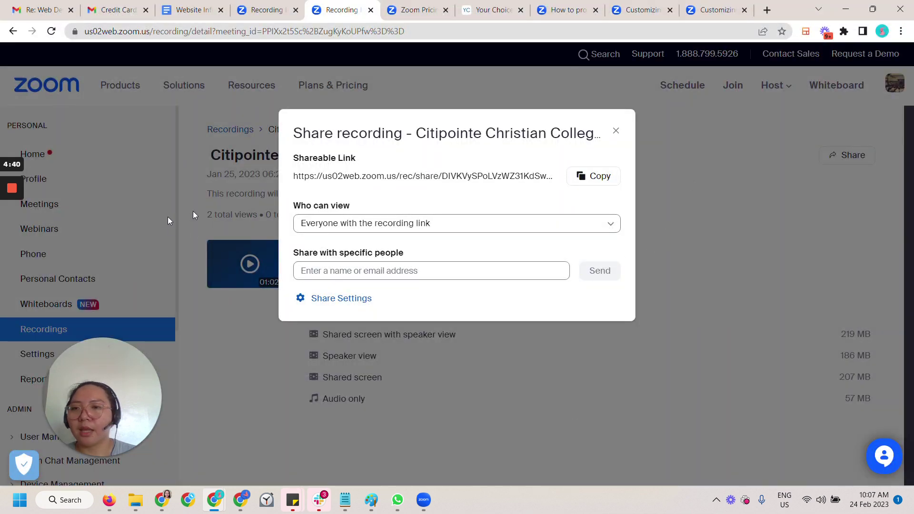
{"action": "left_click", "coordinate": [615, 131]}
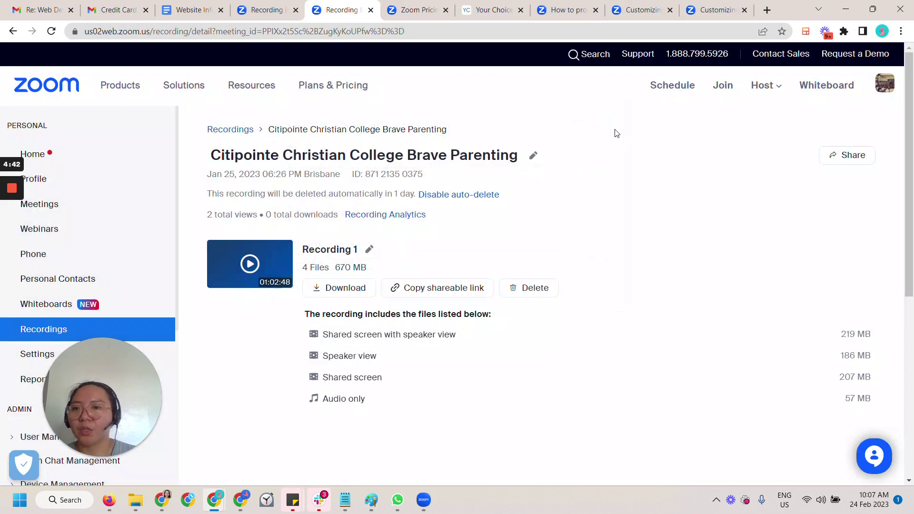
Reopen Shore Brave Parenting Conversations' Email Settings and edit its follow-up attendees email
{"action": "left_click", "coordinate": [55, 231]}
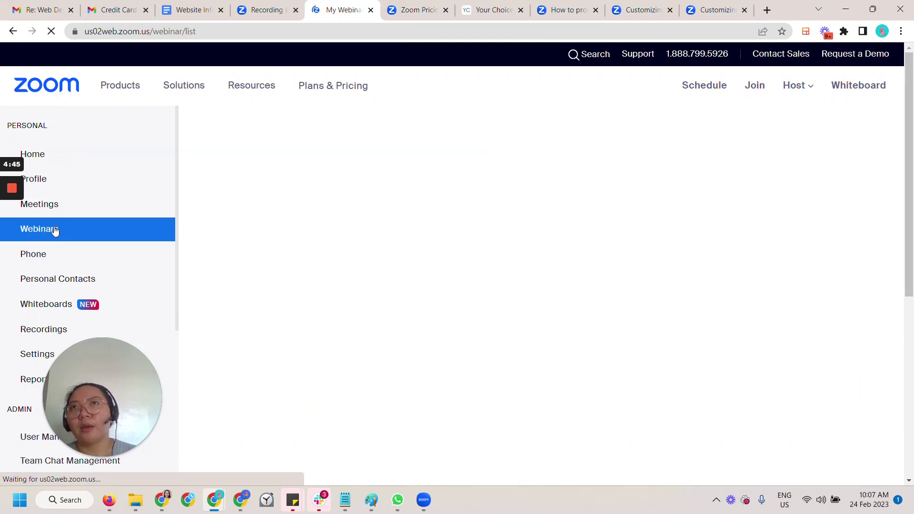
{"action": "left_click", "coordinate": [308, 168]}
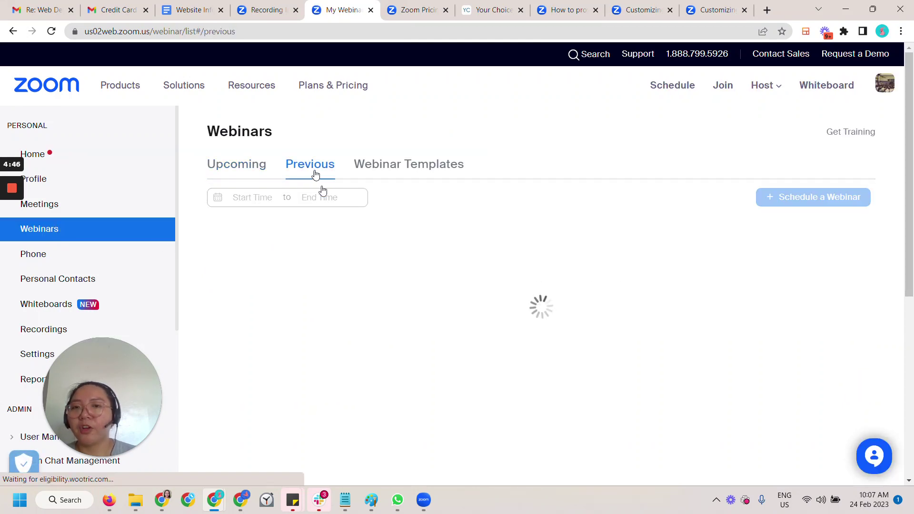
{"action": "left_click", "coordinate": [374, 269]}
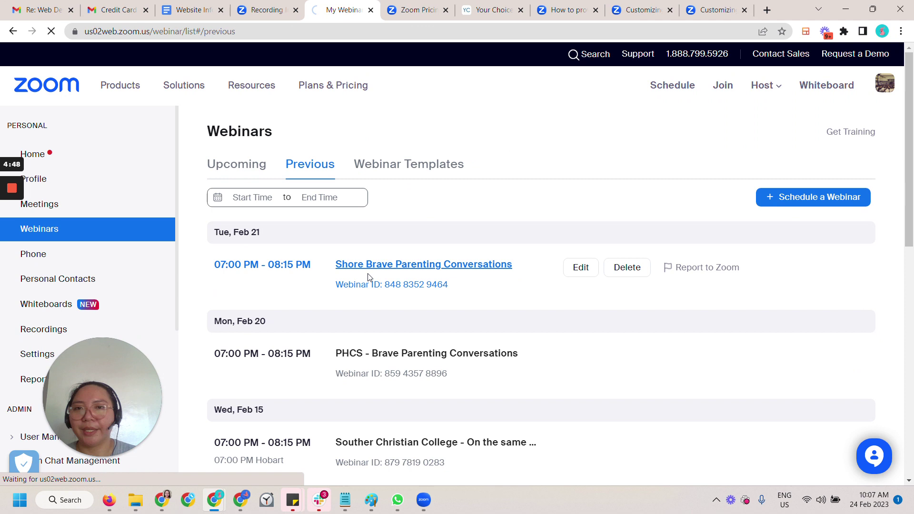
{"action": "scroll", "coordinate": [365, 310], "scroll_direction": "down", "scroll_amount": 20}
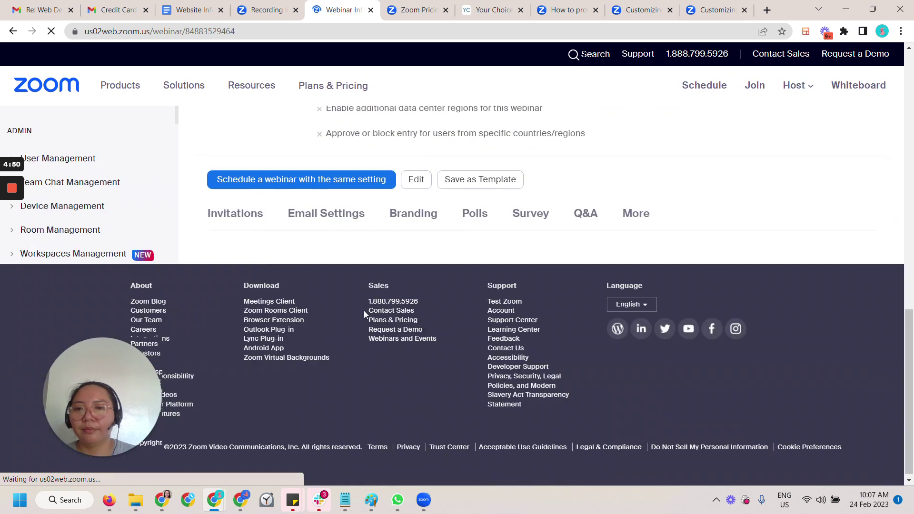
{"action": "left_click", "coordinate": [331, 212]}
{"action": "scroll", "coordinate": [404, 314], "scroll_direction": "down", "scroll_amount": 3}
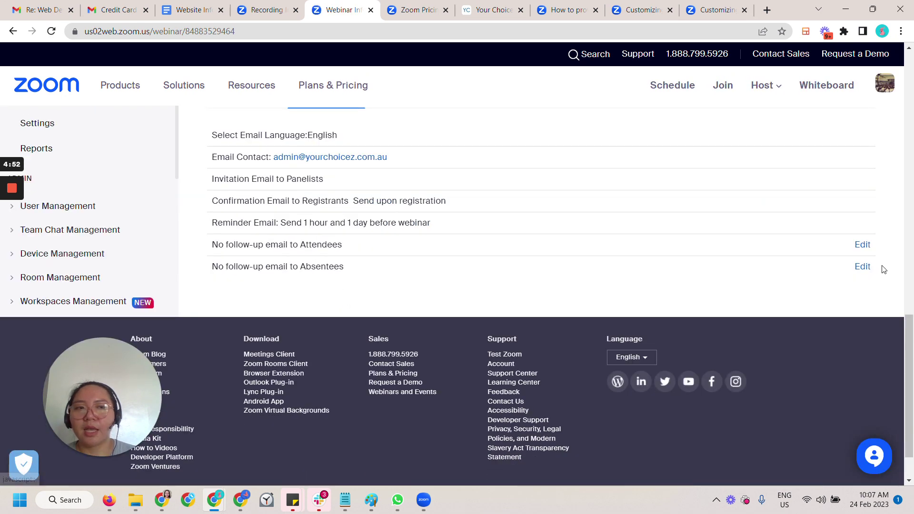
{"action": "left_click", "coordinate": [861, 246]}
Enable the attendees follow-up email and add "Here's the webinar replay" followed by the pasted share link
{"action": "left_click", "coordinate": [251, 149]}
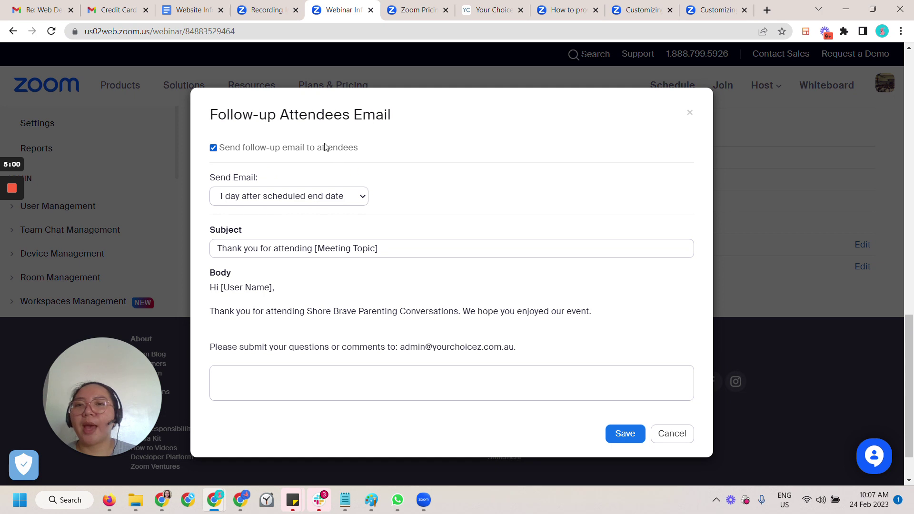
{"action": "left_click", "coordinate": [214, 375]}
{"action": "type", "text": "Here"}
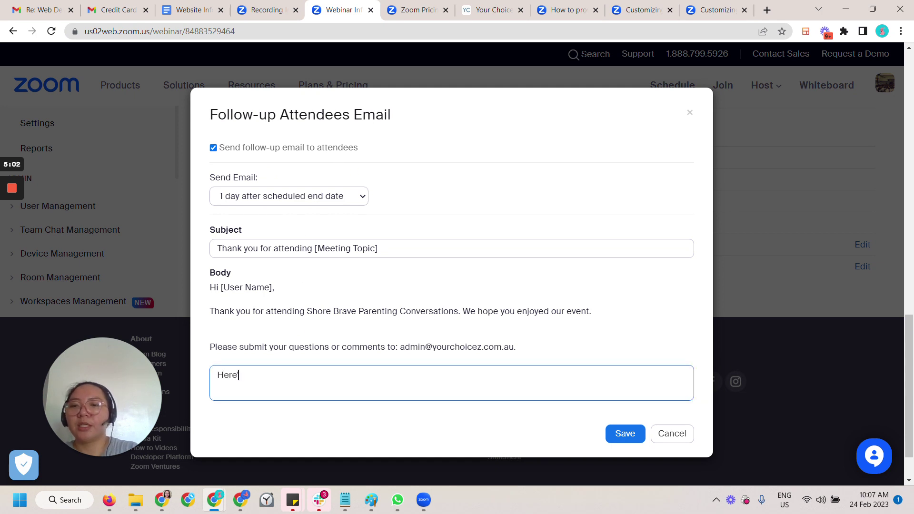
{"action": "type", "text": "'s the web"}
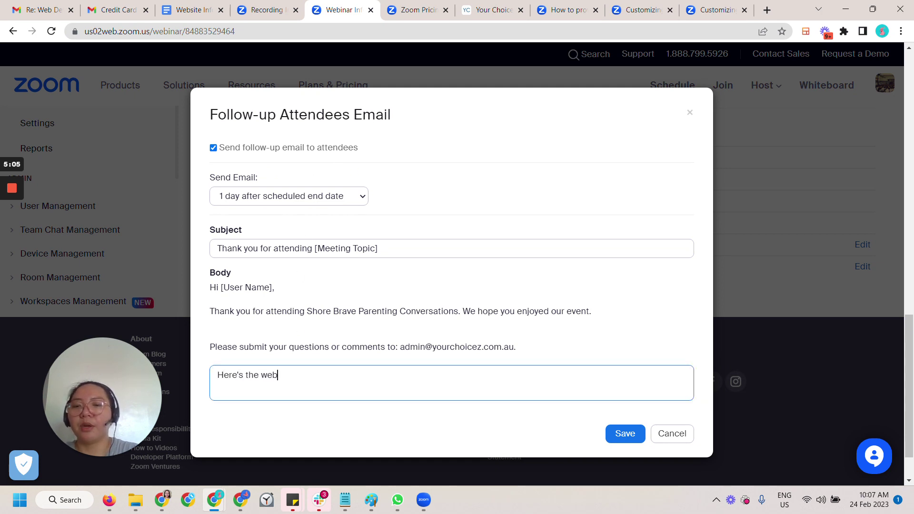
{"action": "type", "text": "inar replay:"}
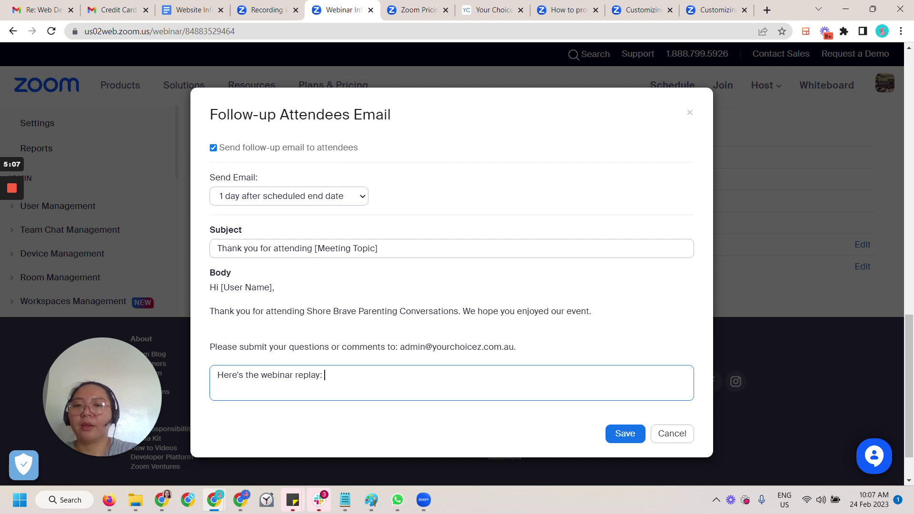
{"action": "key", "text": "ctrl+v"}
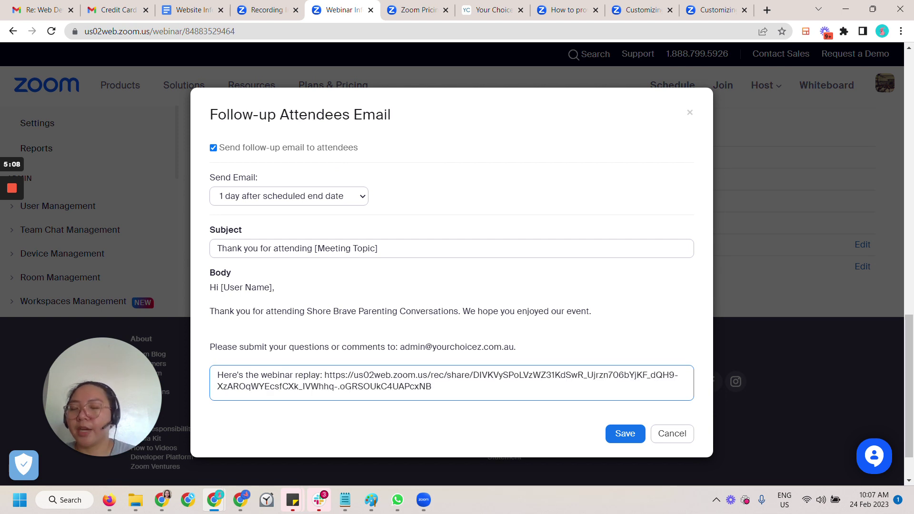